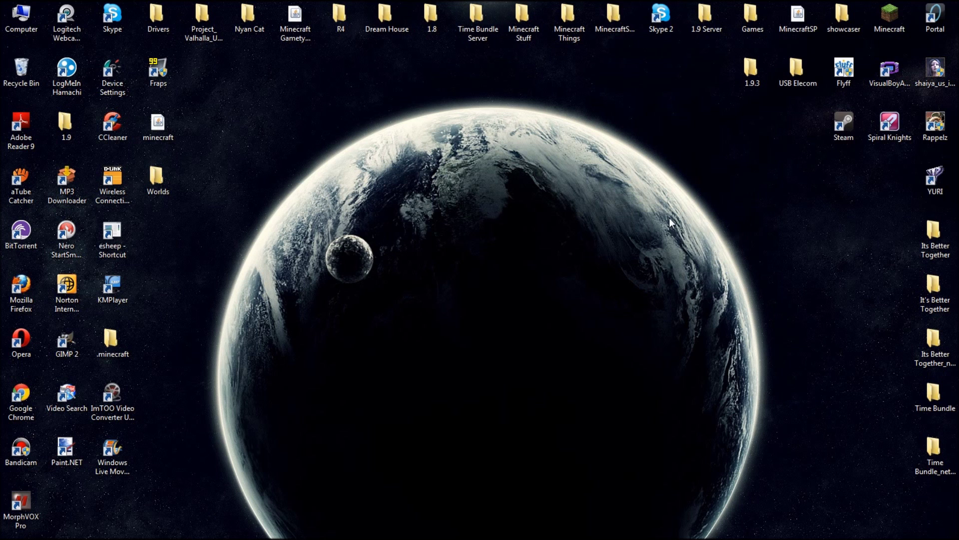
Refresh the desktop several times from its right-click menu
right_click(640, 138)
click(661, 172)
right_click(602, 172)
click(630, 203)
right_click(629, 204)
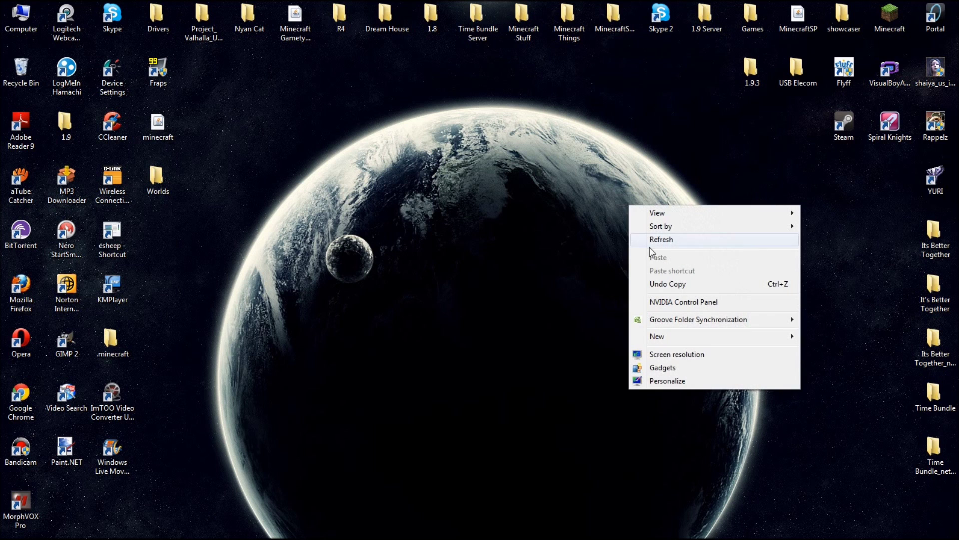
click(650, 243)
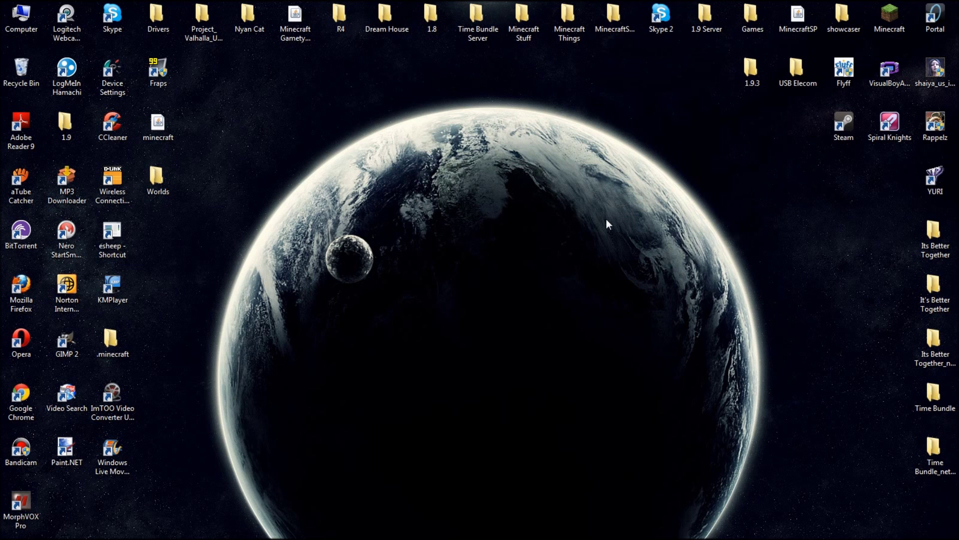
right_click(607, 219)
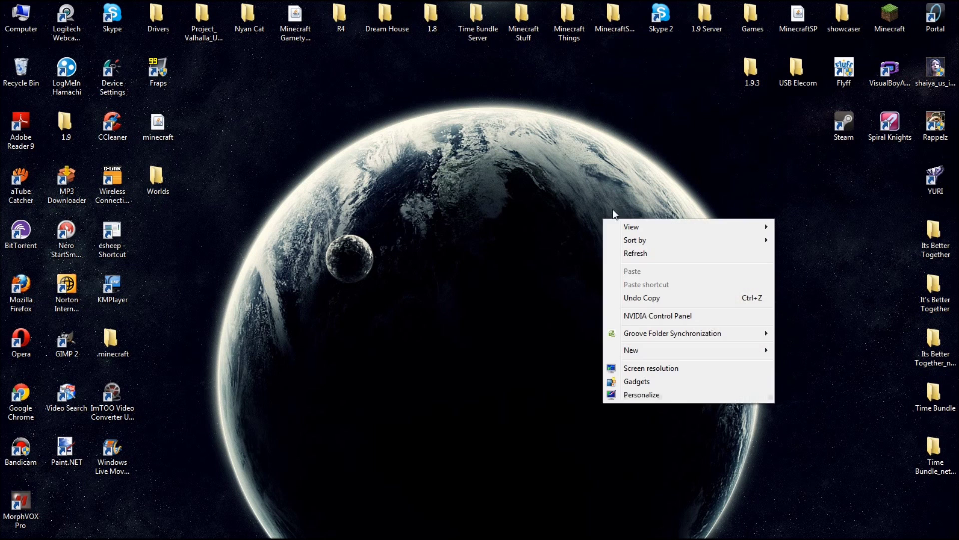
click(650, 253)
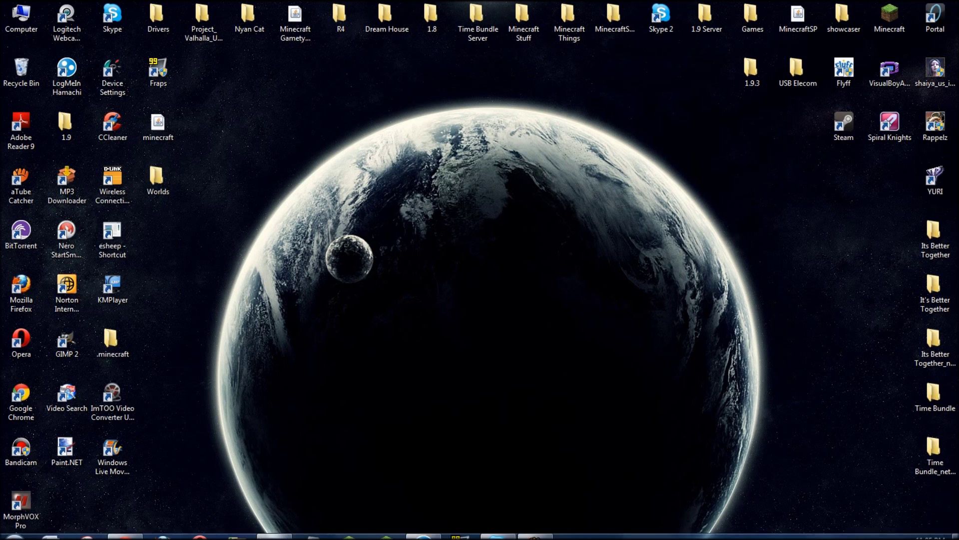
Open Computer's Properties from Start and move the System window to the right
click(14, 527)
right_click(205, 378)
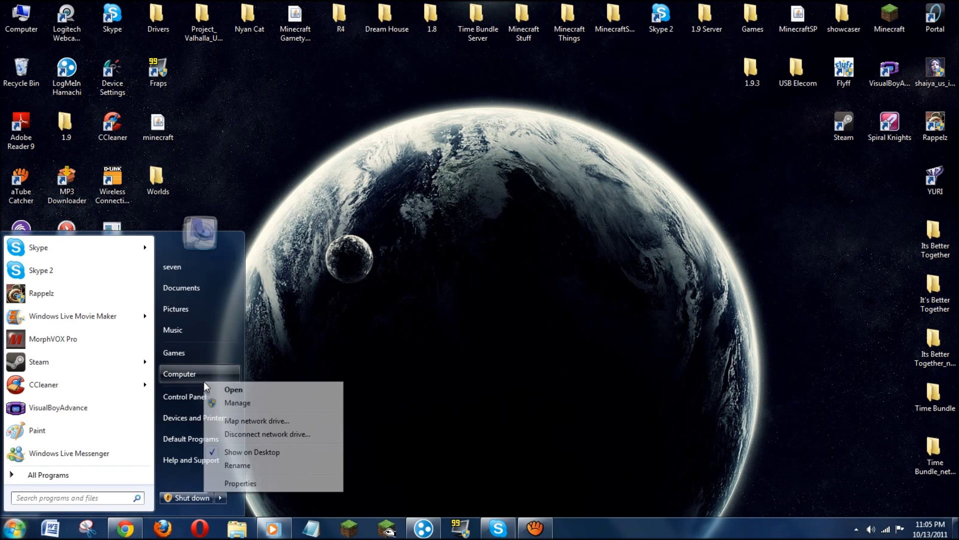
click(281, 484)
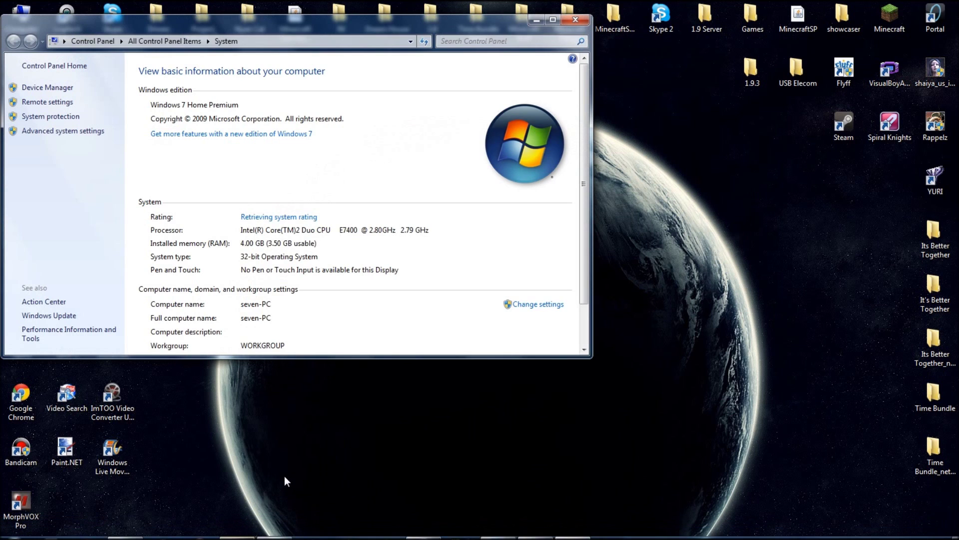
drag(244, 24, 577, 47)
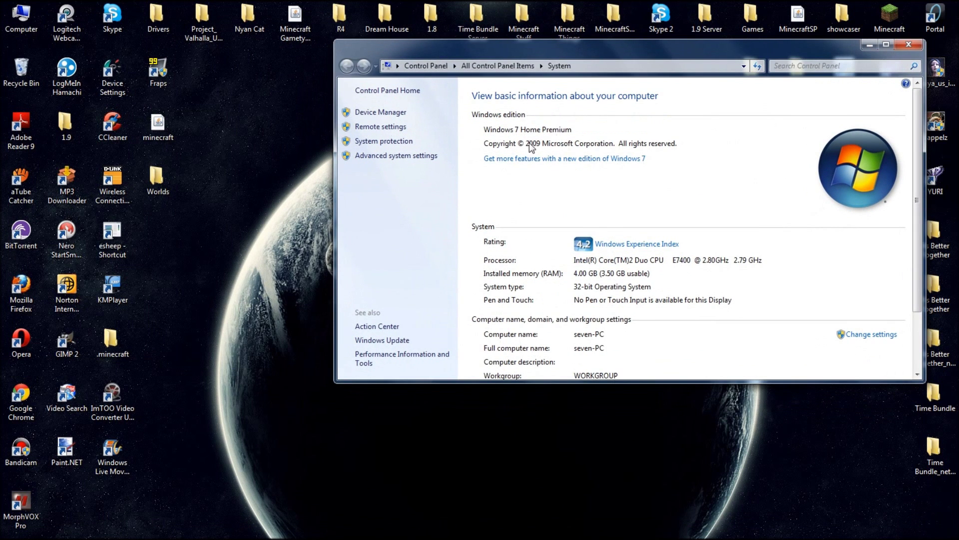
Open Advanced system settings and position System Properties over the System page
click(426, 156)
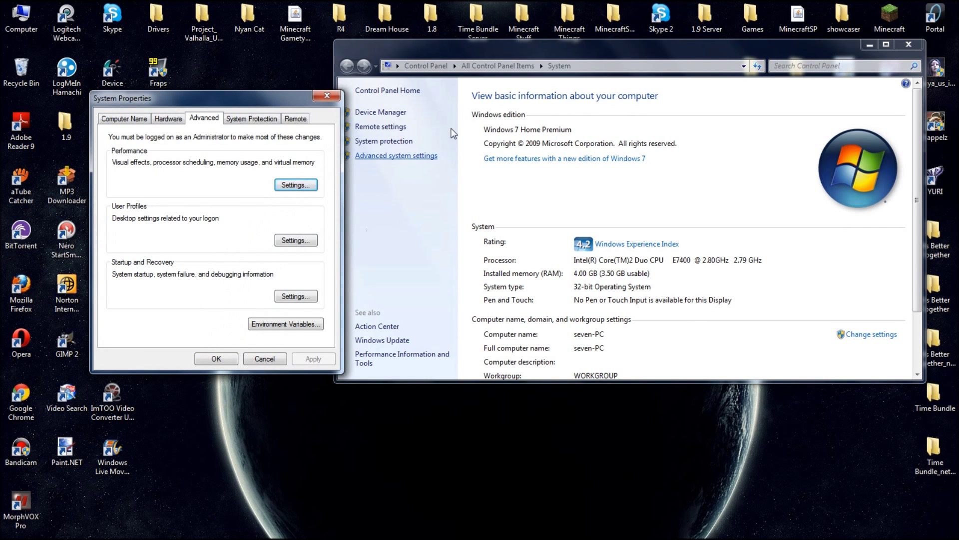
drag(215, 97, 242, 103)
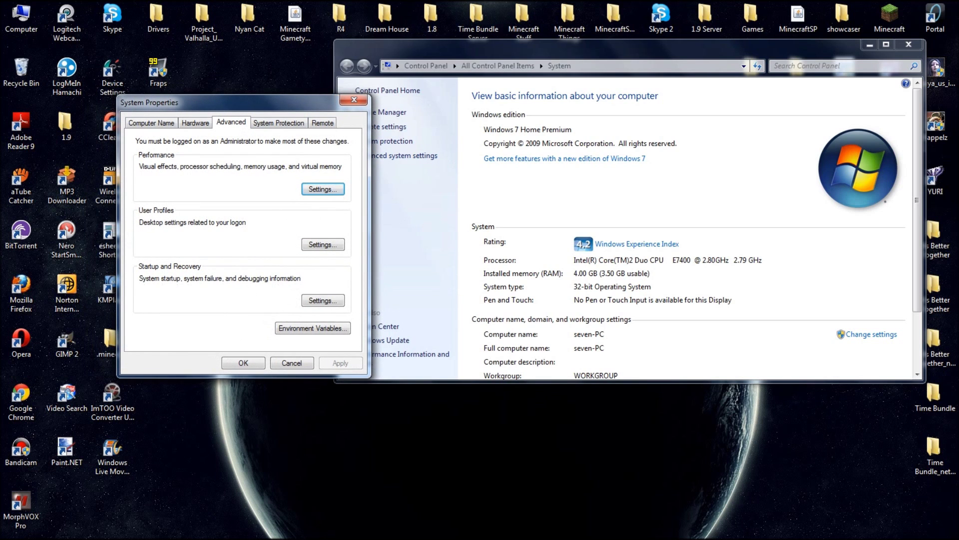
click(14, 528)
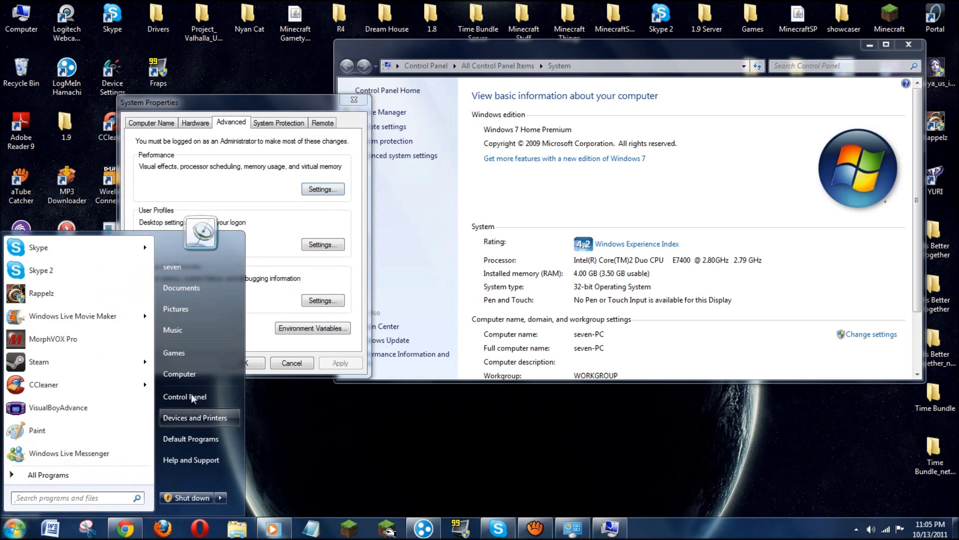
right_click(198, 379)
click(282, 277)
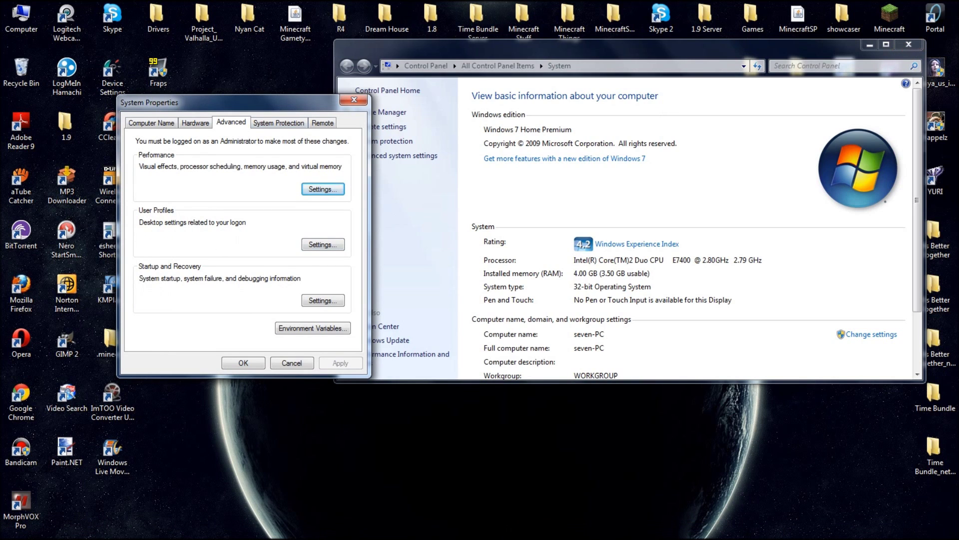
drag(200, 103, 292, 69)
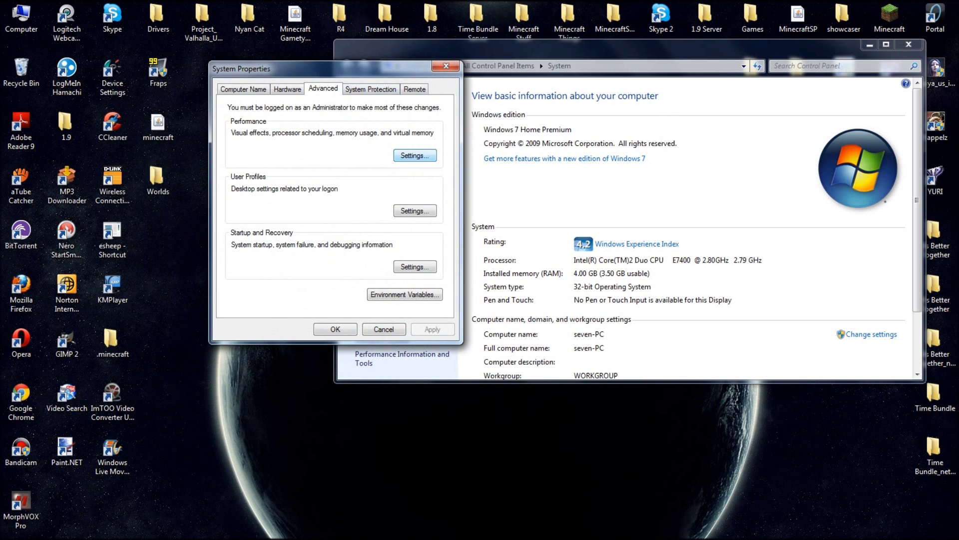
Open Performance Options and show its Advanced tab with the 5374 MB paging file
click(415, 155)
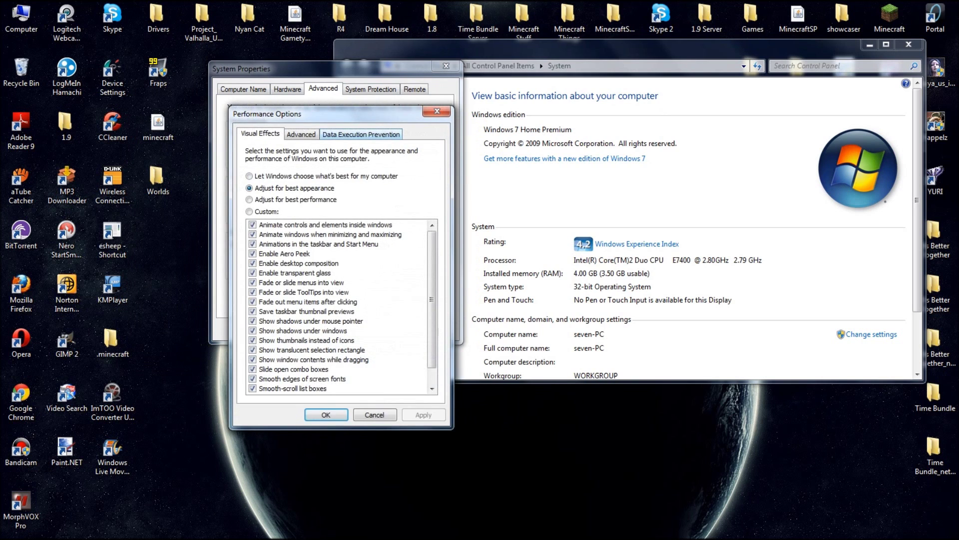
drag(280, 72, 447, 28)
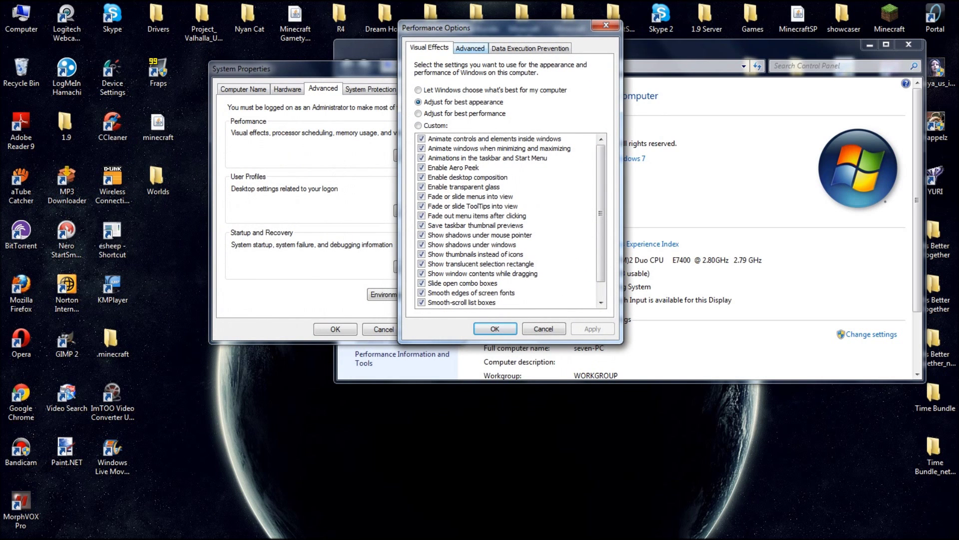
click(469, 48)
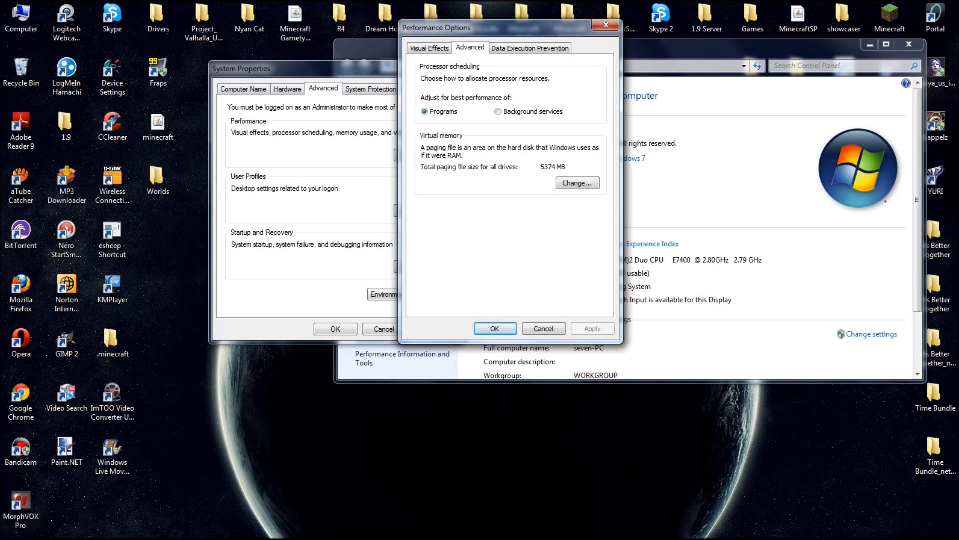
Open Virtual Memory with Alt+C and select drive C:'s 5374 MB initial size
key(alt+c)
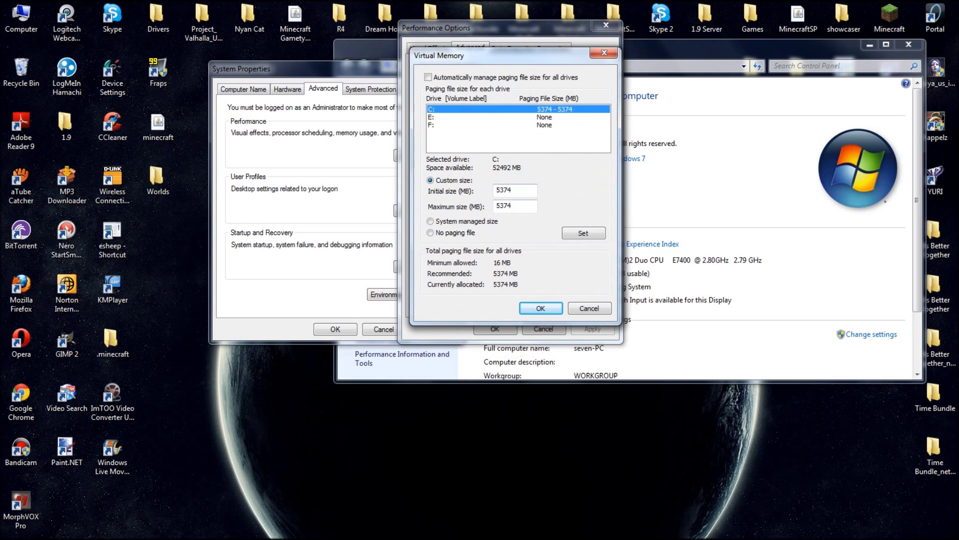
double_click(503, 190)
click(511, 190)
double_click(504, 190)
click(510, 205)
double_click(505, 190)
click(512, 190)
double_click(505, 190)
Check the 5374 MB maximum size alongside the initial size for drive C:
key(Tab)
click(511, 190)
drag(512, 206, 497, 206)
click(511, 206)
key(shift+Tab)
key(Tab)
click(511, 190)
click(511, 205)
click(429, 77)
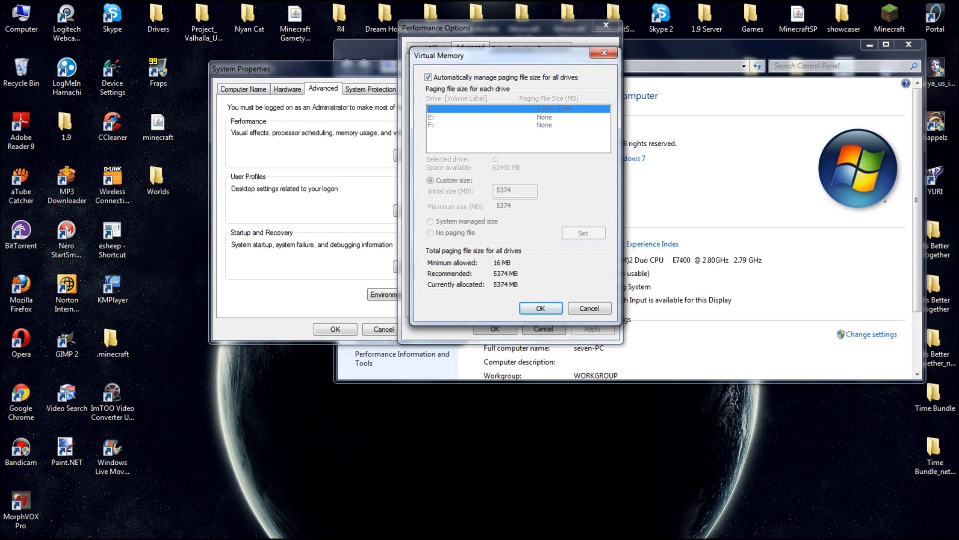
click(428, 76)
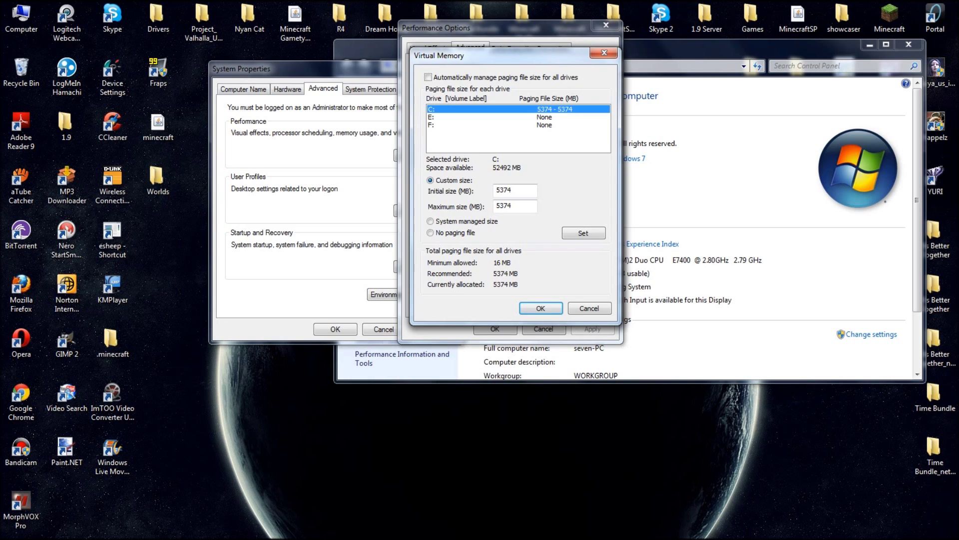
double_click(505, 190)
key(Tab)
click(511, 205)
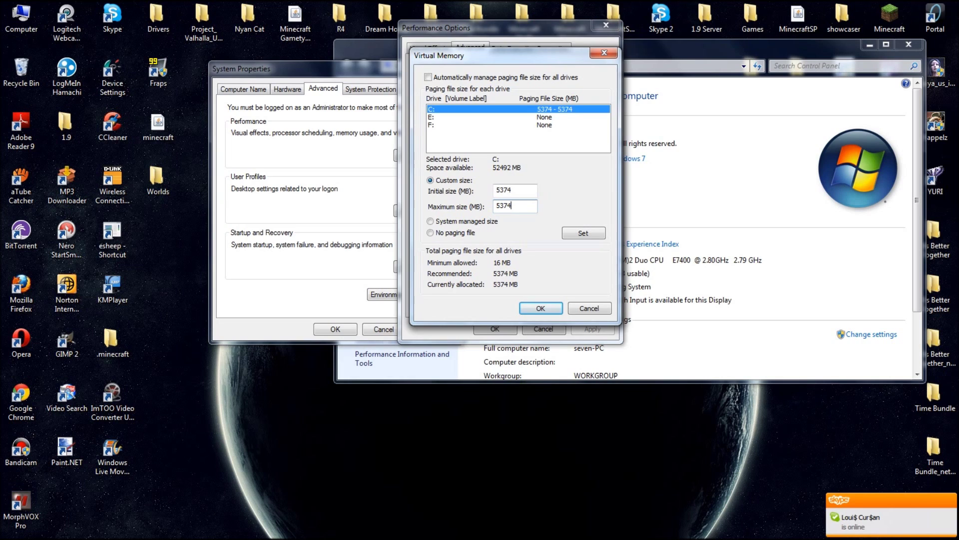
click(511, 190)
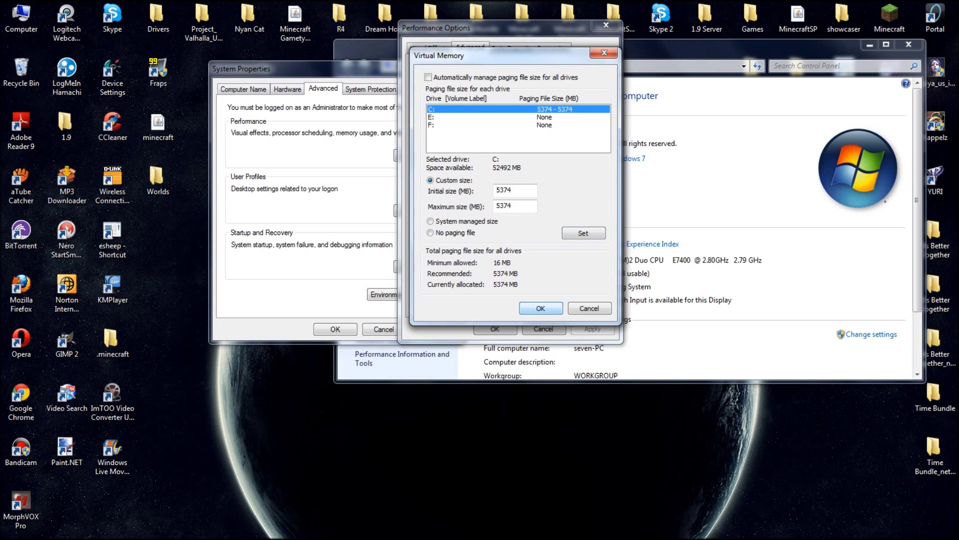
Confirm Virtual Memory, Performance Options and System Properties, close System, then refresh the desktop
click(541, 308)
click(494, 329)
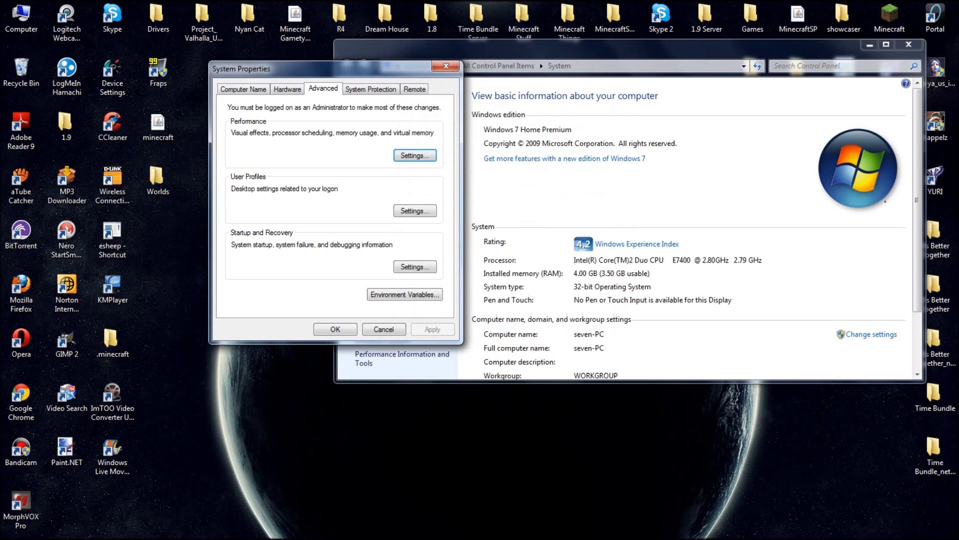
click(334, 330)
click(902, 46)
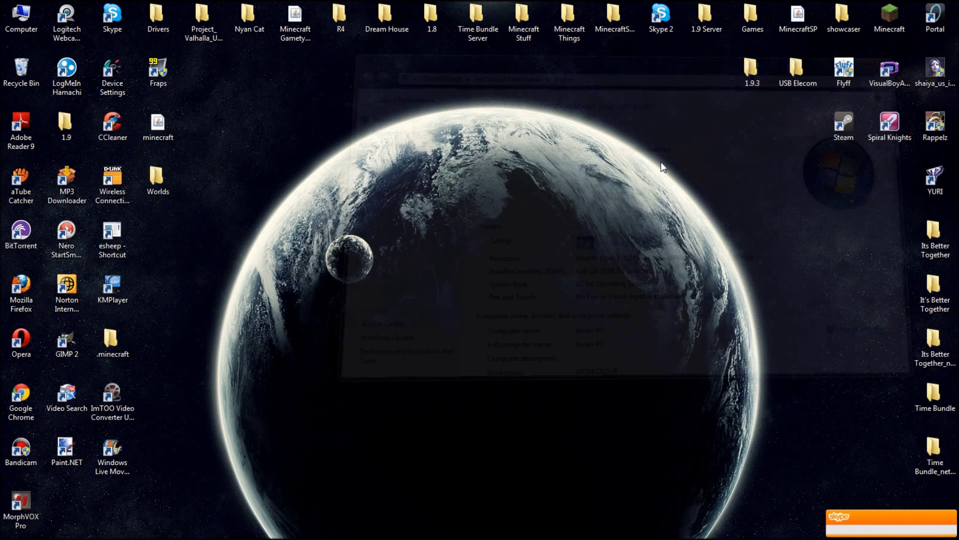
right_click(665, 158)
click(699, 194)
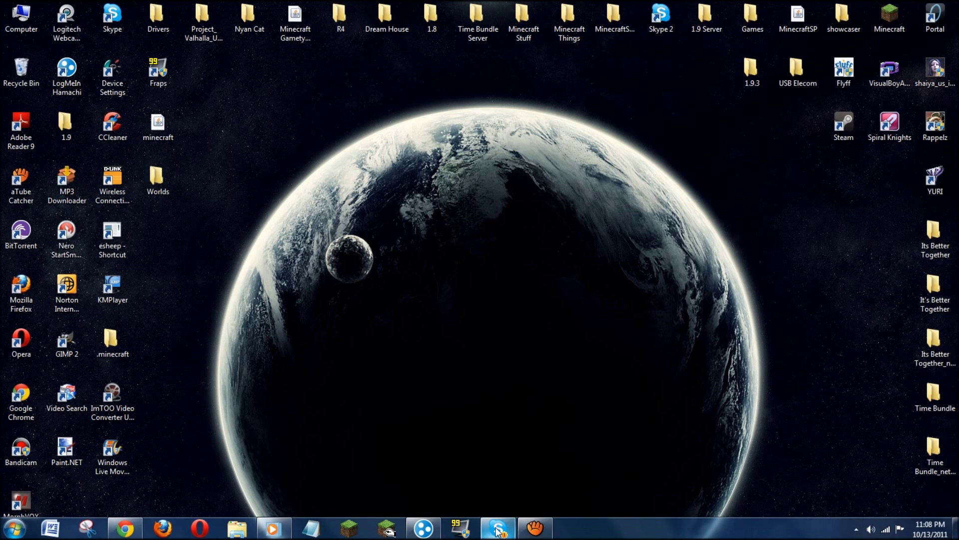
right_click(538, 200)
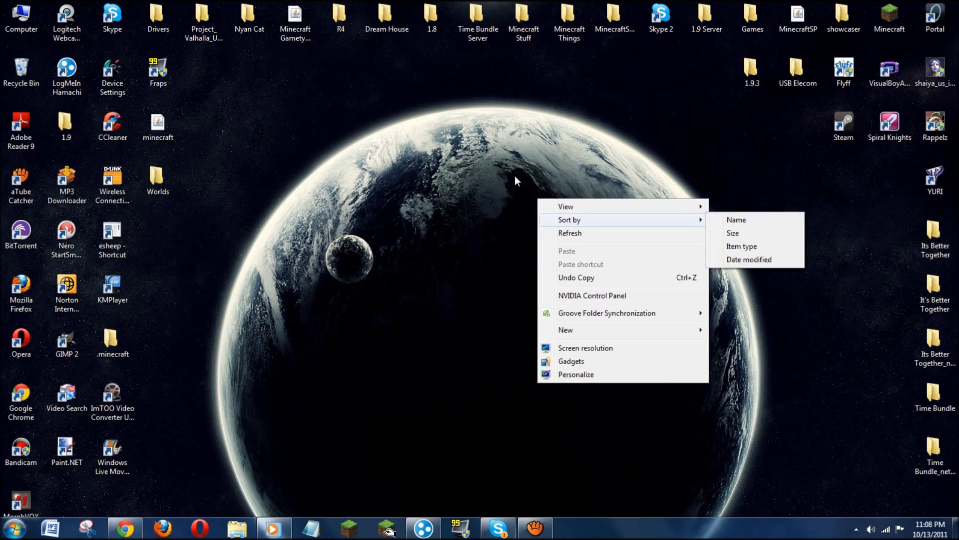
right_click(515, 175)
right_click(515, 175)
click(553, 211)
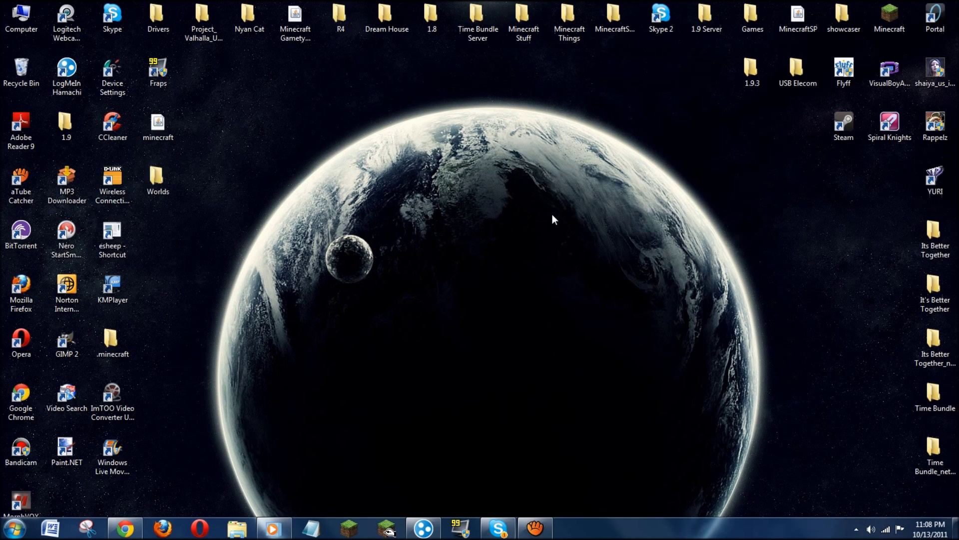